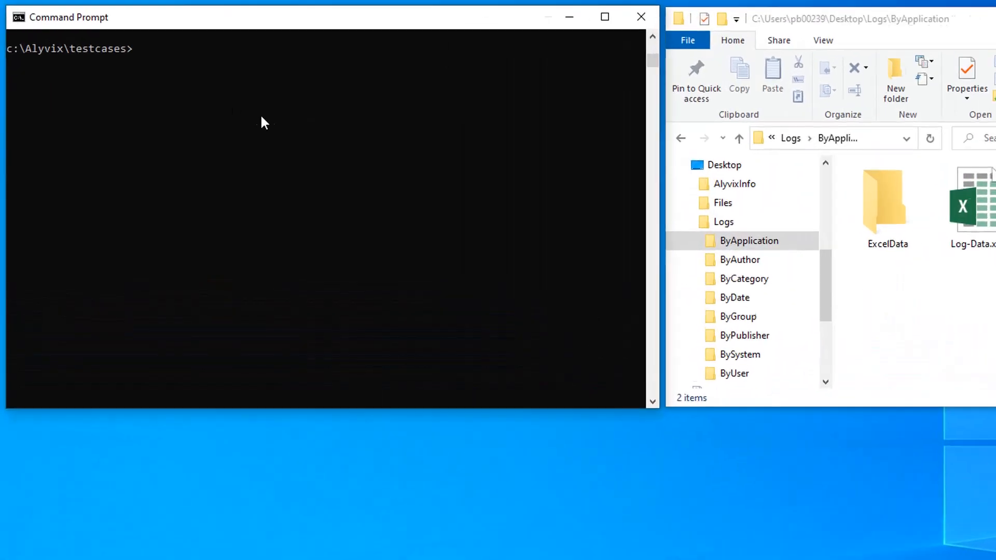
Launch Alyvix Editor from the command prompt on the test case file component_actions
{"action": "type", "text": "alyvix"}
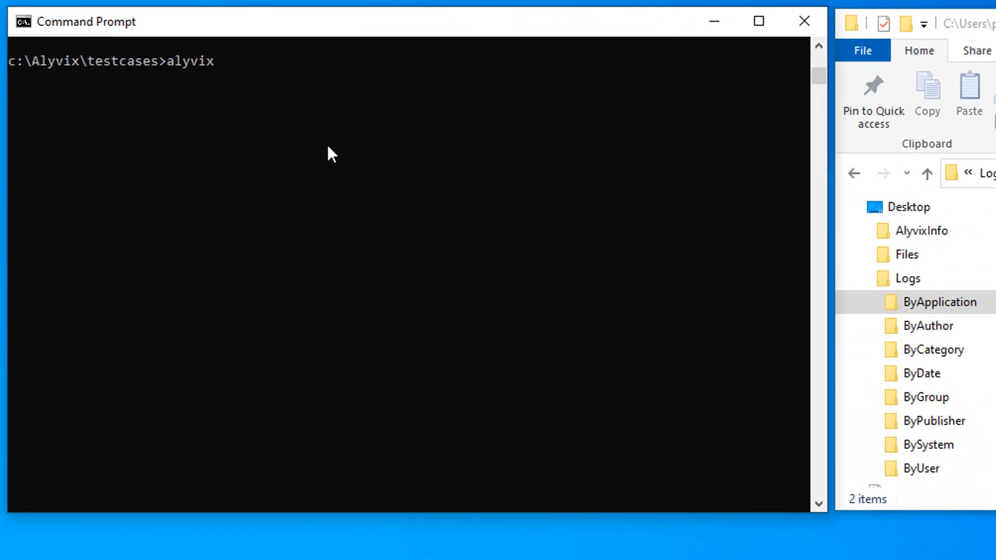
{"action": "type", "text": "_editor -f component"}
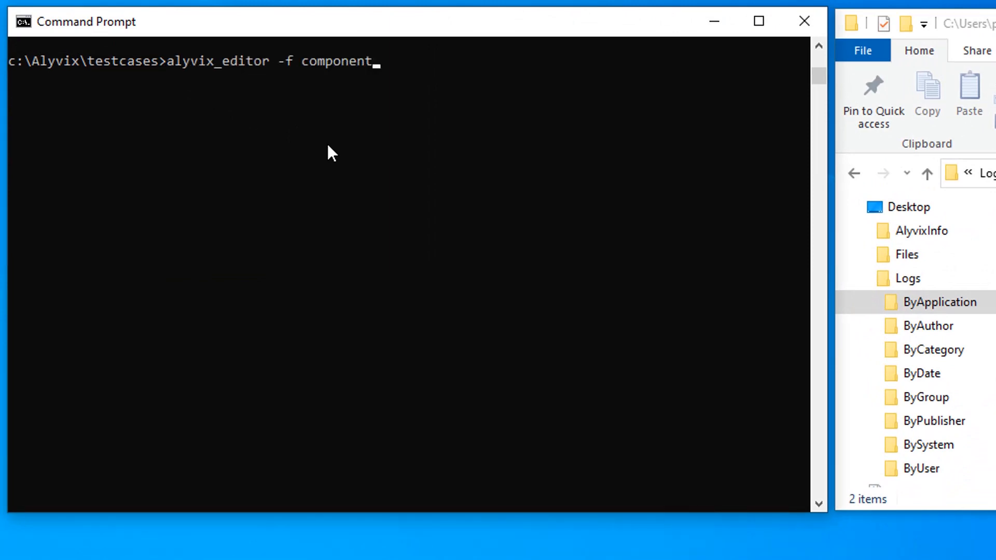
{"action": "type", "text": "_actions"}
{"action": "key", "text": "Return"}
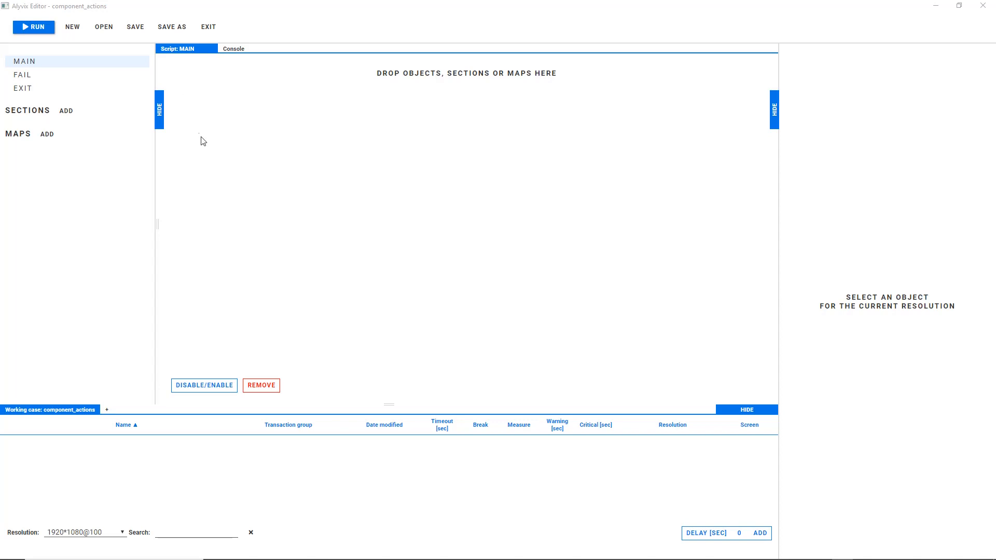
Capture the screen after a 3-second delay and mark the Log-Data.xlsx icon and its text label as image components of a new object
{"action": "double_click", "coordinate": [746, 532]}
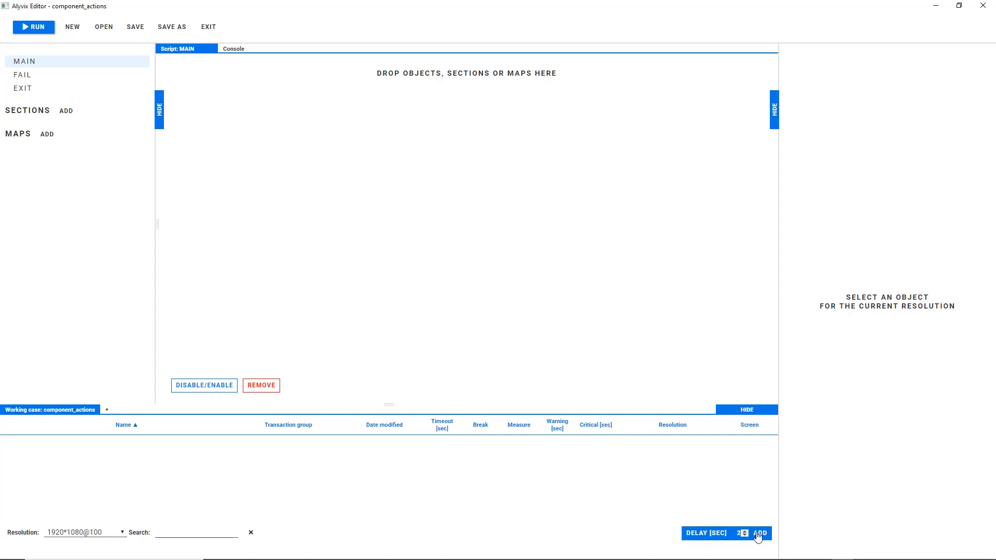
{"action": "left_click", "coordinate": [758, 534]}
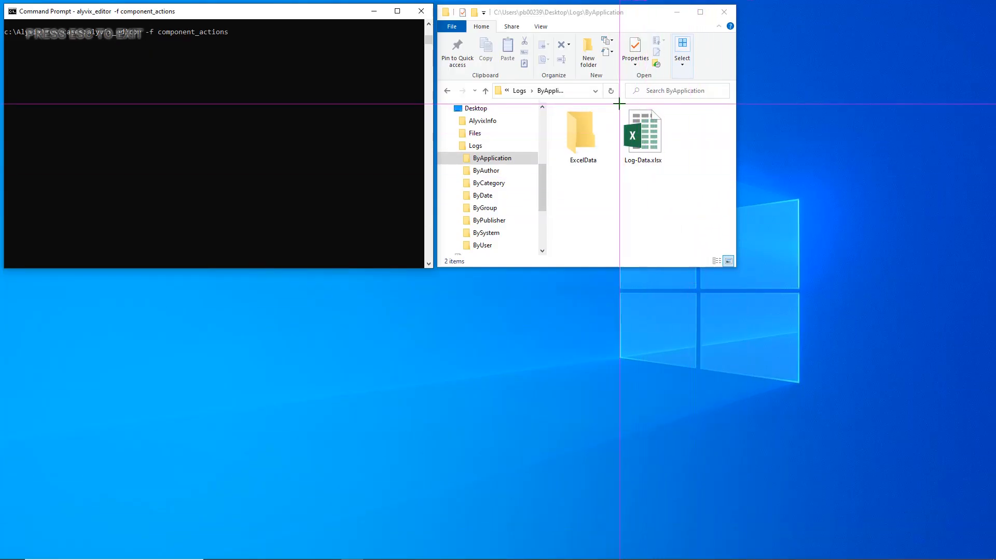
{"action": "left_click_drag", "start_coordinate": [619, 103], "coordinate": [666, 155]}
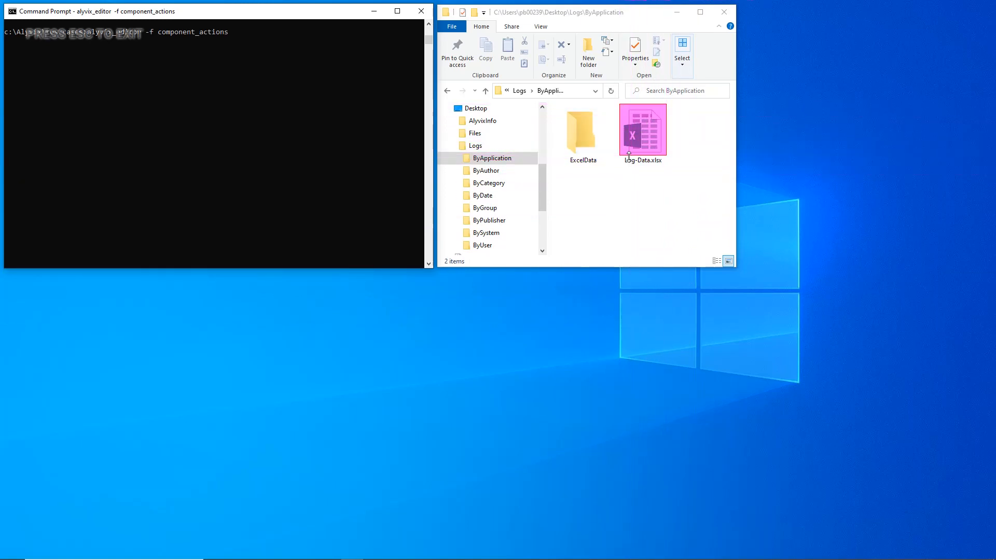
{"action": "left_click_drag", "start_coordinate": [621, 165], "coordinate": [661, 163]}
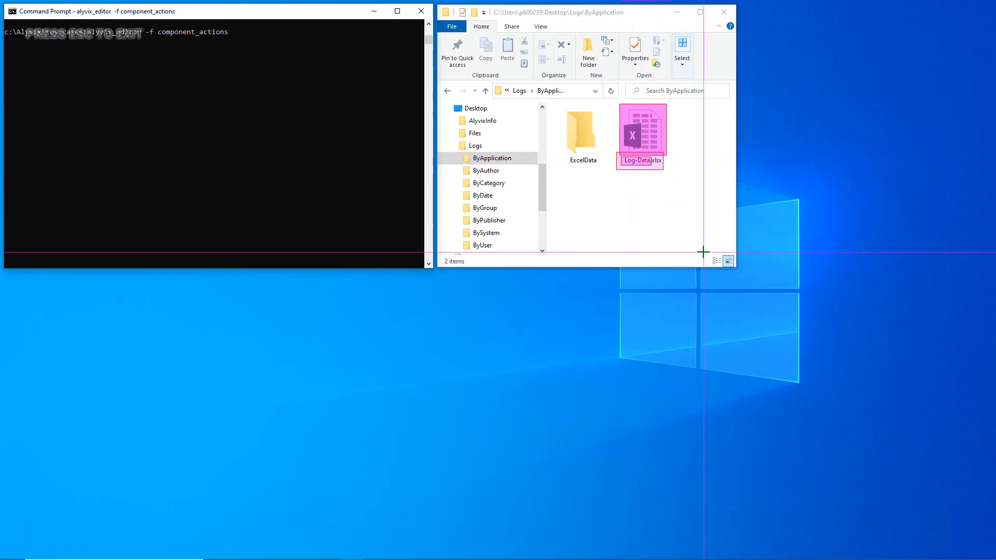
{"action": "key", "text": "Escape"}
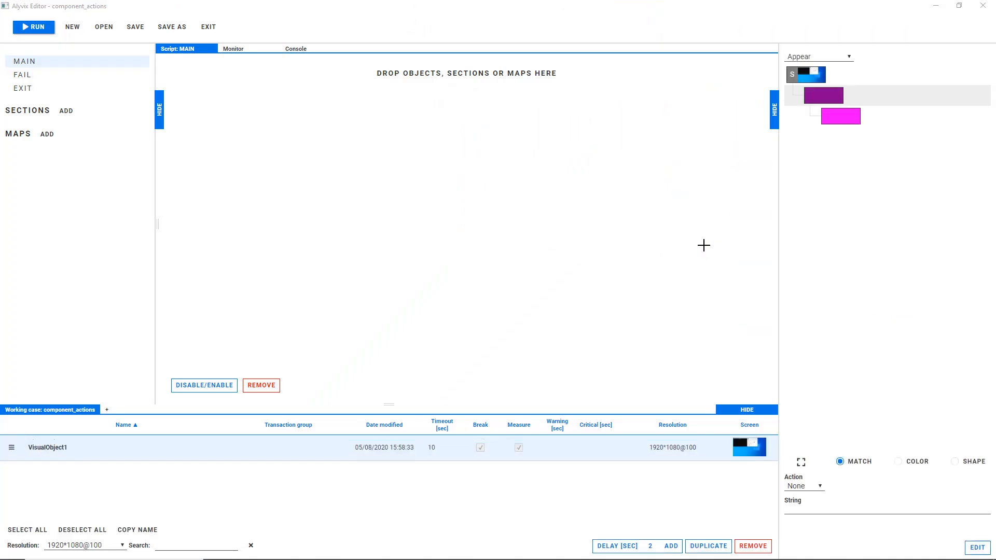
Give the file icon component the Move action and rename the visual object as HoldFile
{"action": "left_click", "coordinate": [807, 486]}
{"action": "left_click", "coordinate": [805, 506]}
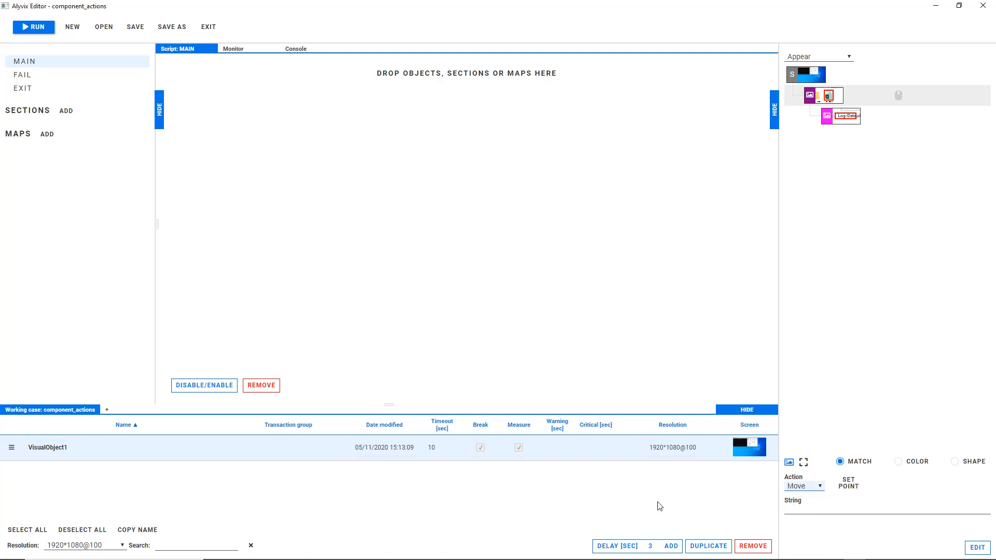
{"action": "left_click", "coordinate": [55, 447]}
{"action": "double_click", "coordinate": [56, 447]}
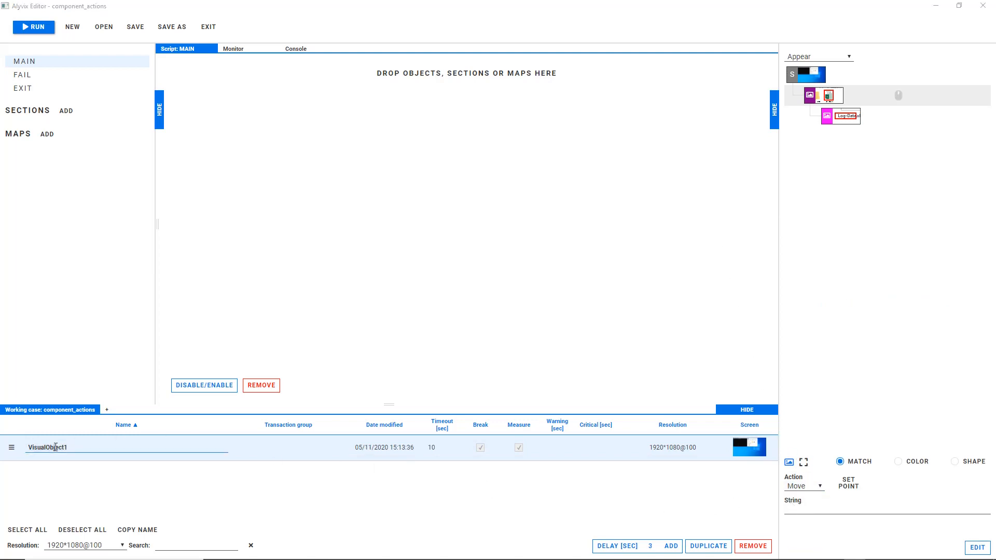
{"action": "double_click", "coordinate": [46, 446]}
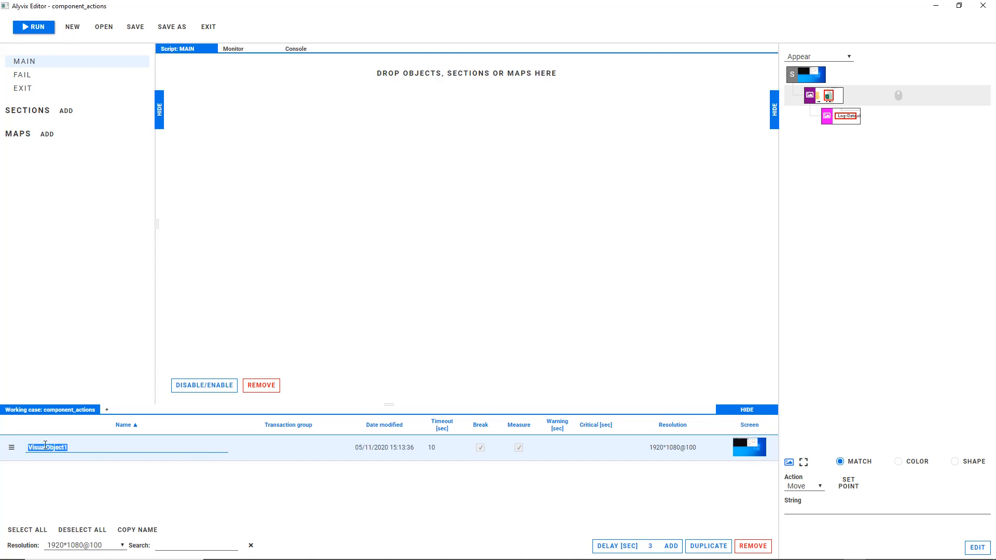
{"action": "type", "text": "HoldFile"}
Add HoldFile to the MAIN script and run the test case
{"action": "left_click_drag", "start_coordinate": [11, 447], "coordinate": [208, 127]}
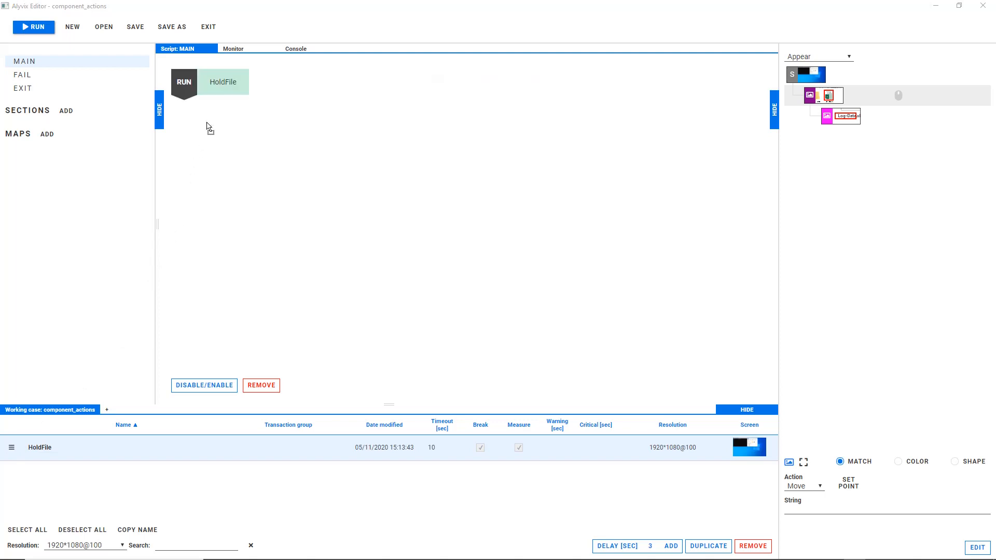
{"action": "left_click", "coordinate": [35, 27]}
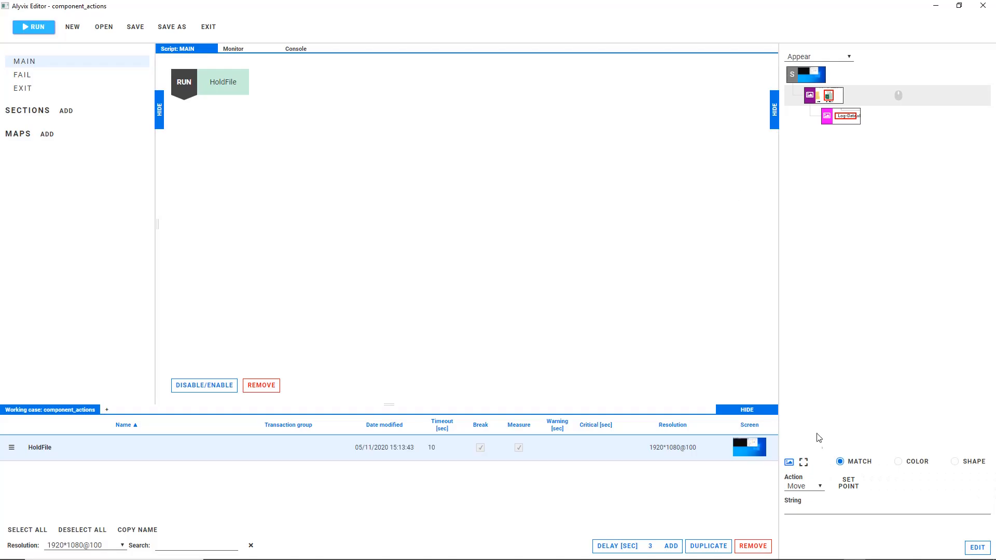
Change the file icon component's action to Click and run the test case
{"action": "left_click", "coordinate": [818, 488]}
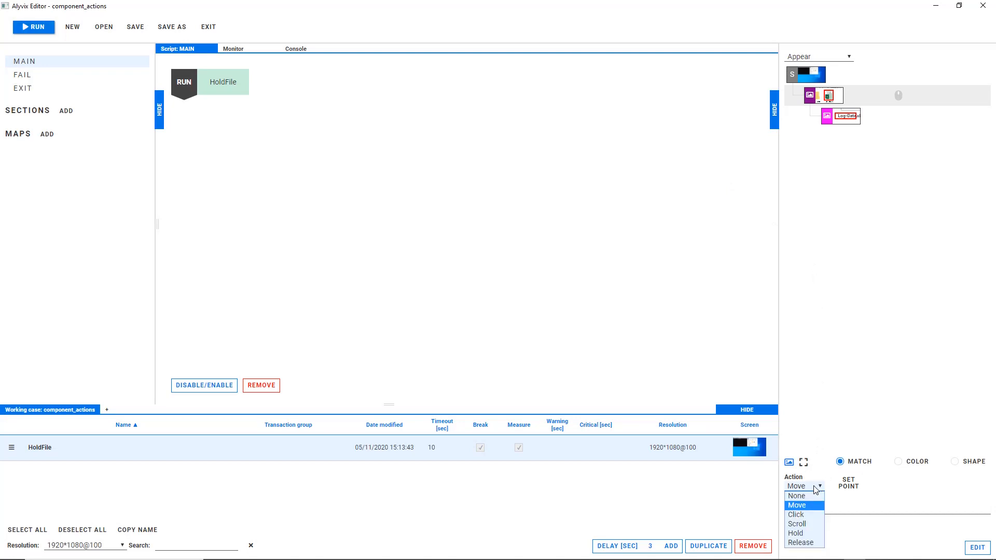
{"action": "left_click", "coordinate": [802, 519]}
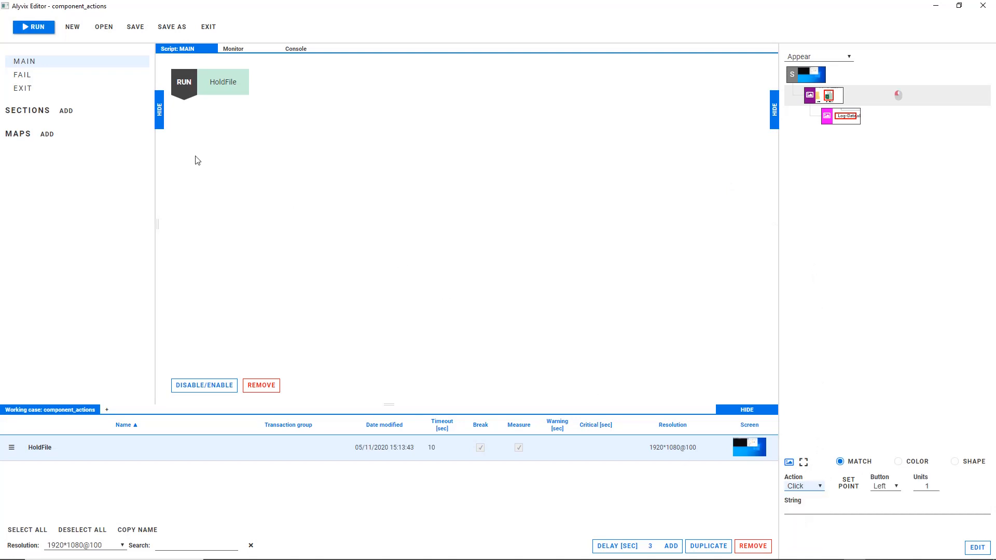
{"action": "left_click", "coordinate": [45, 30]}
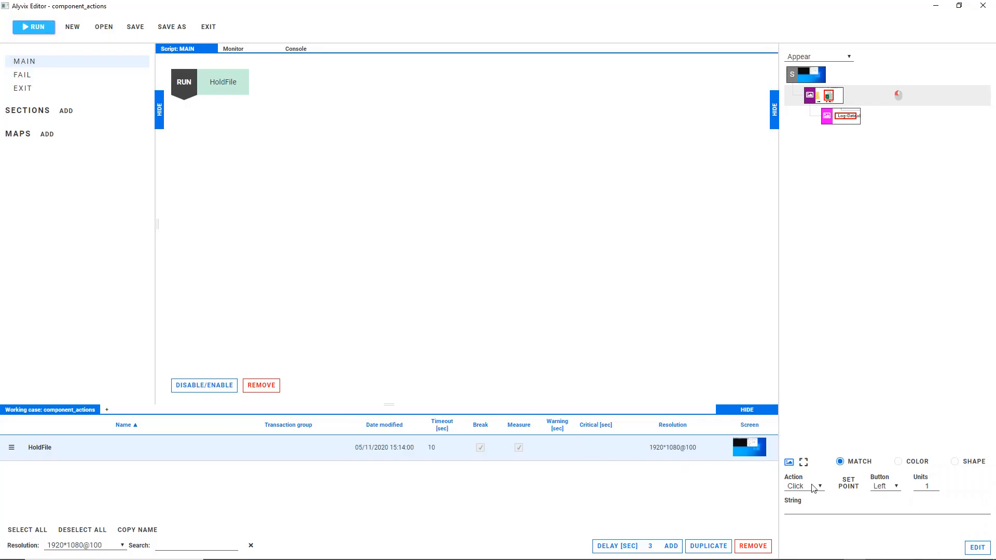
Change the file icon component's action to Hold and run the test case again
{"action": "left_click", "coordinate": [814, 488]}
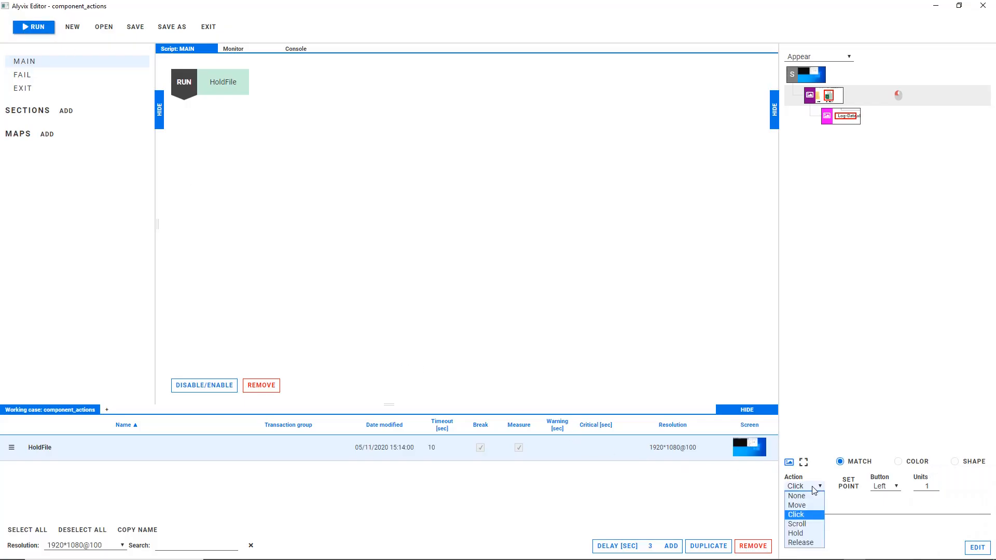
{"action": "left_click", "coordinate": [802, 537]}
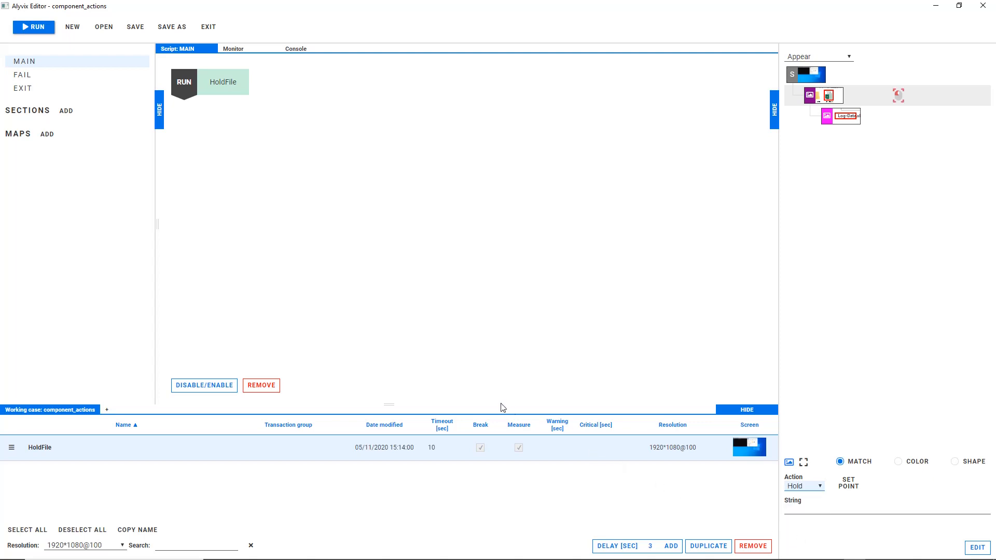
{"action": "left_click", "coordinate": [36, 29]}
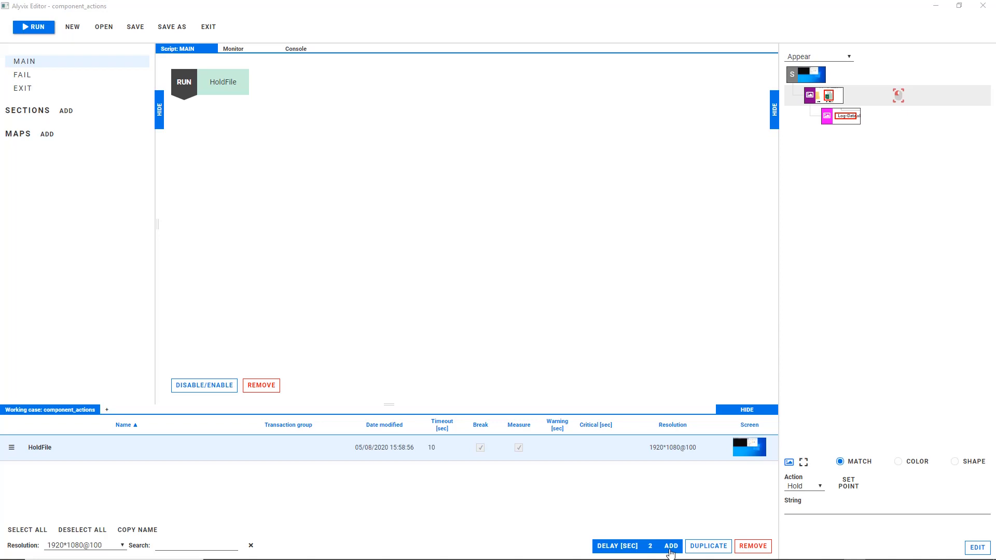
Capture the screen after a 2-second delay, mark the ExcelData folder's icon and label as components, and give the icon the Release action
{"action": "left_click", "coordinate": [670, 546]}
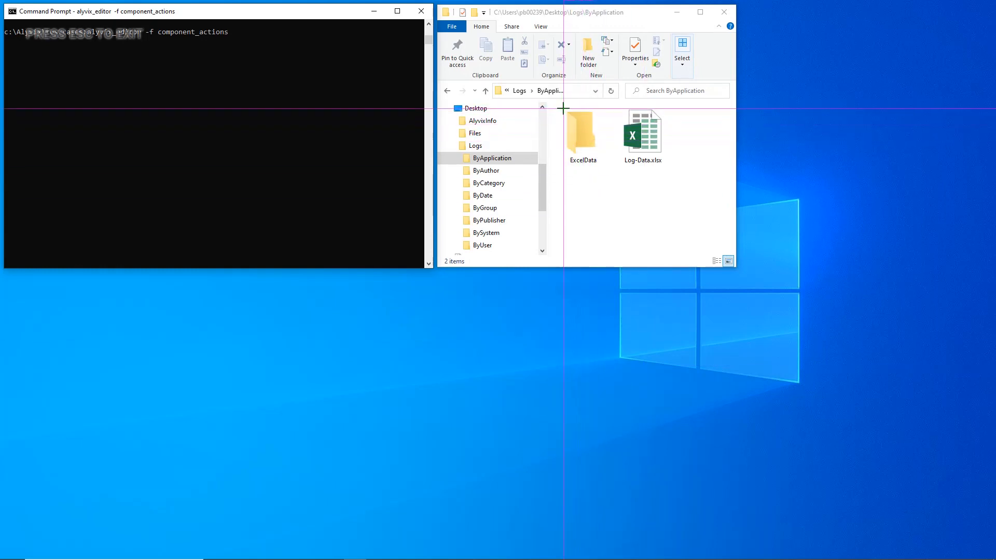
{"action": "left_click_drag", "start_coordinate": [565, 108], "coordinate": [599, 154]}
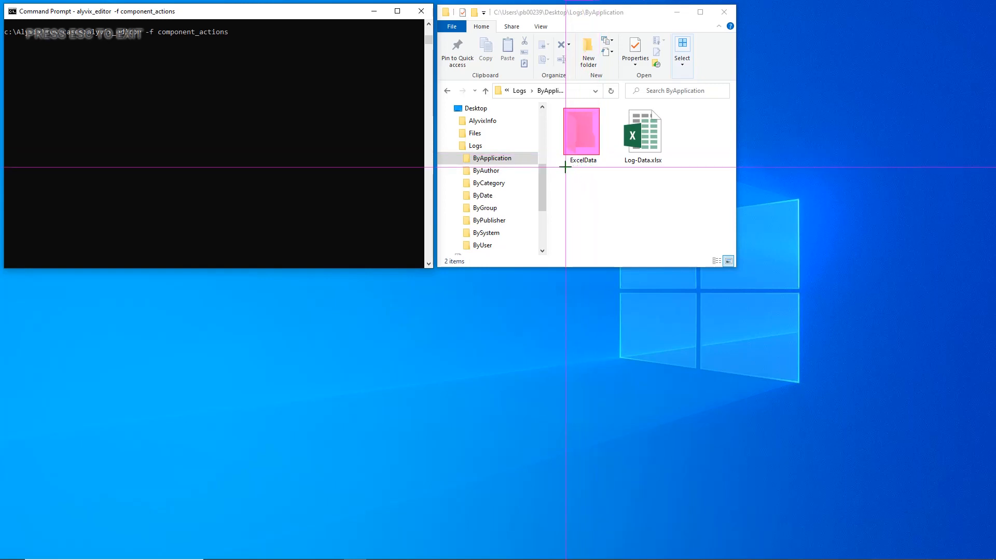
{"action": "left_click_drag", "start_coordinate": [565, 167], "coordinate": [599, 157]}
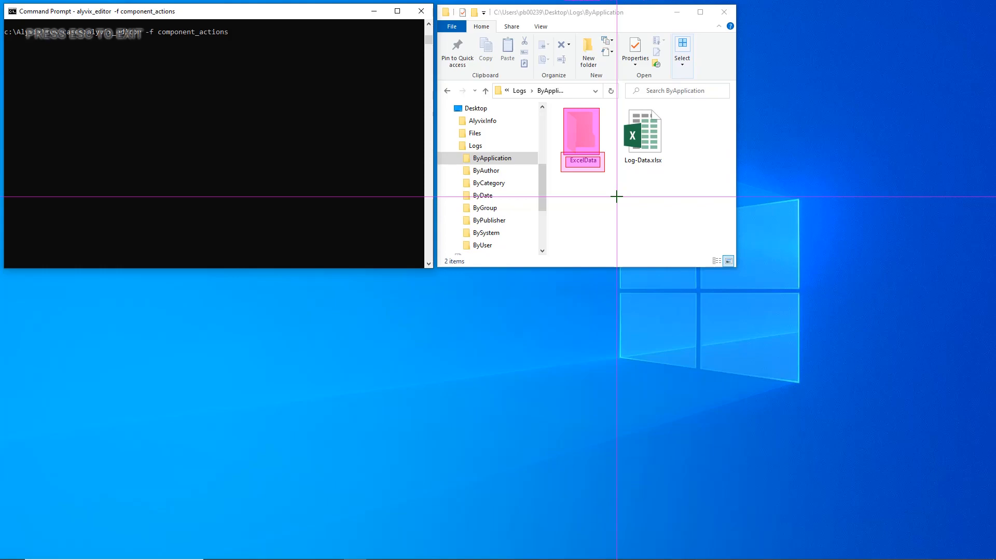
{"action": "key", "text": "Escape"}
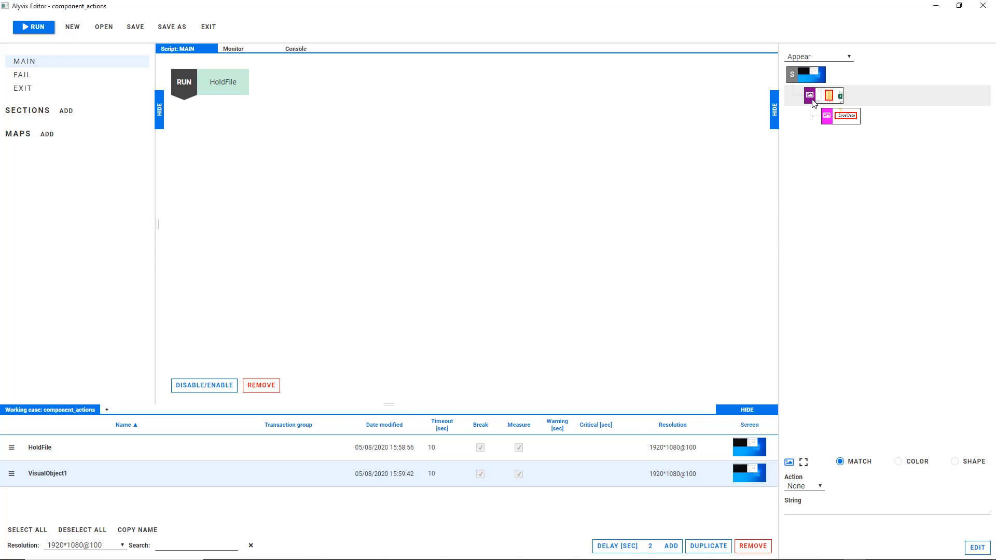
{"action": "left_click", "coordinate": [819, 487]}
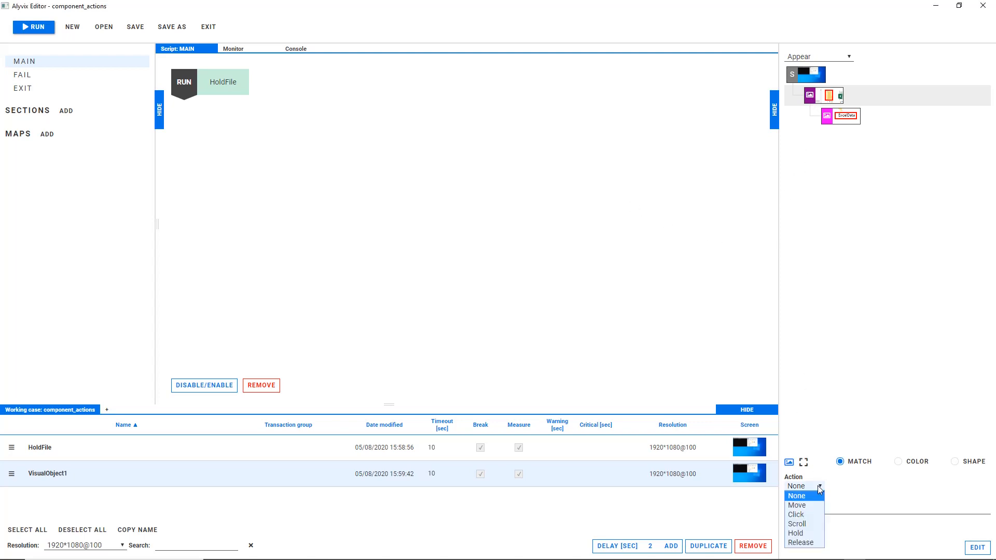
{"action": "left_click", "coordinate": [801, 542]}
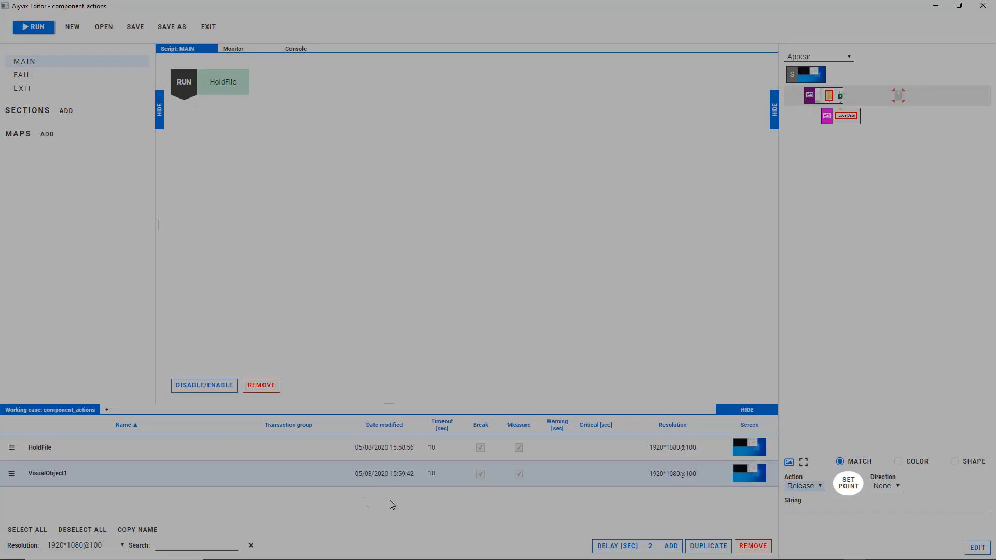
Rename the new folder object as ReleaseInFolder and add it to the MAIN script below HoldFile
{"action": "double_click", "coordinate": [50, 473]}
{"action": "double_click", "coordinate": [50, 473]}
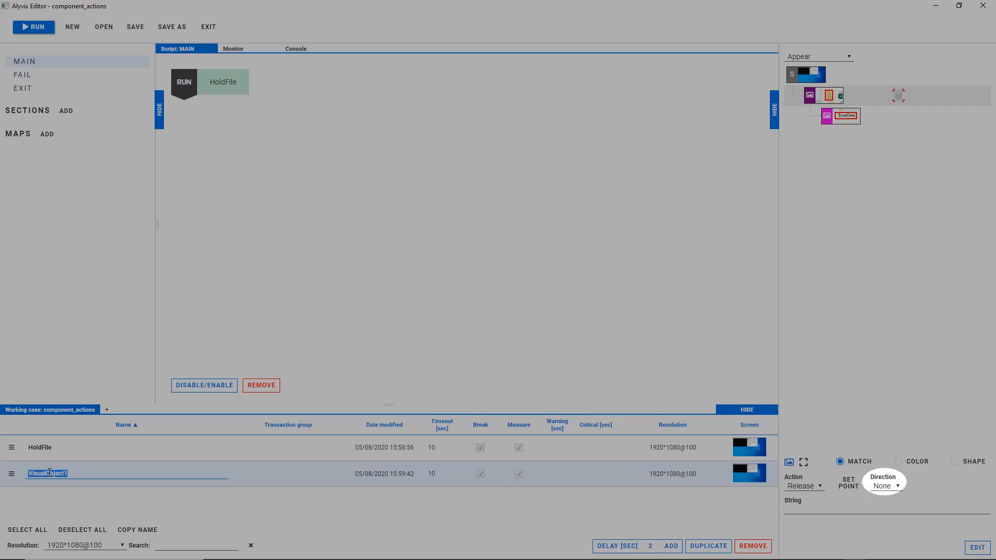
{"action": "type", "text": "Releas"}
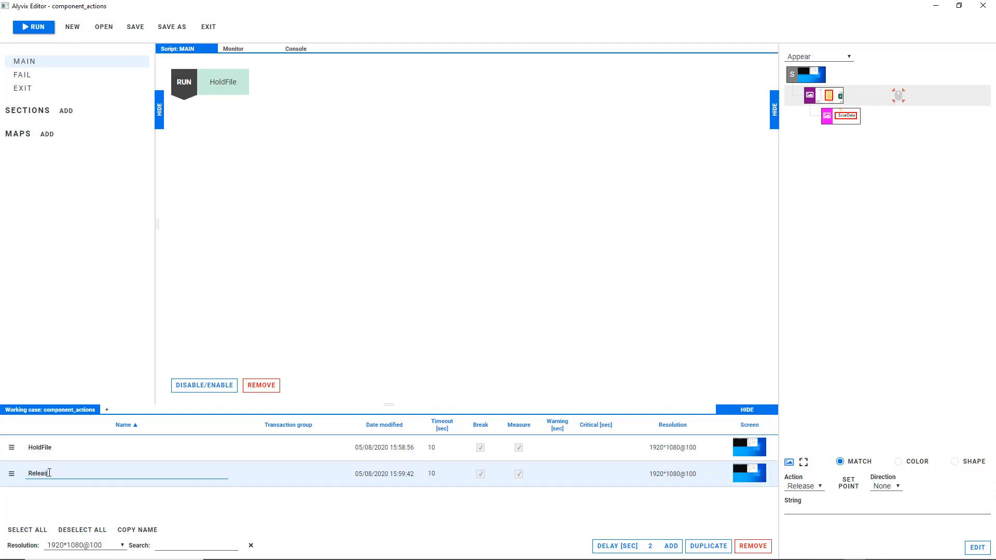
{"action": "type", "text": "eInFolder"}
{"action": "left_click_drag", "start_coordinate": [11, 474], "coordinate": [215, 125]}
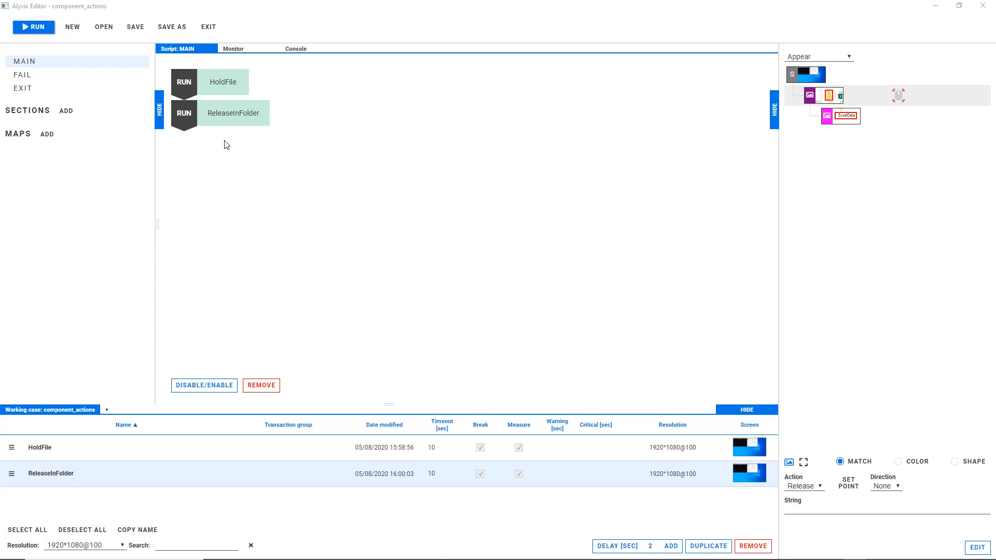
Capture the screen after a 2-second delay and mark the Logs folder's icon and label in the directory tree as components
{"action": "left_click", "coordinate": [674, 548]}
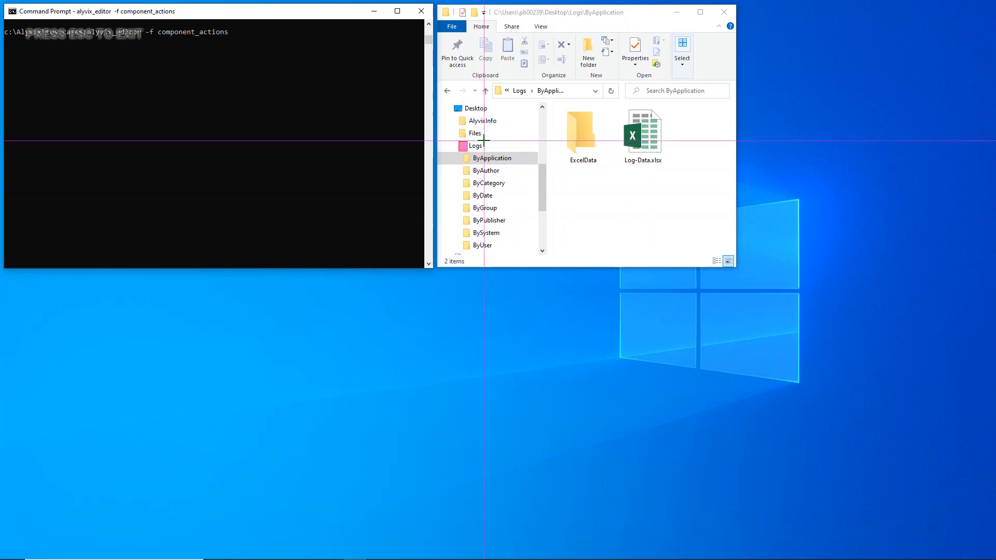
{"action": "left_click_drag", "start_coordinate": [484, 140], "coordinate": [466, 152]}
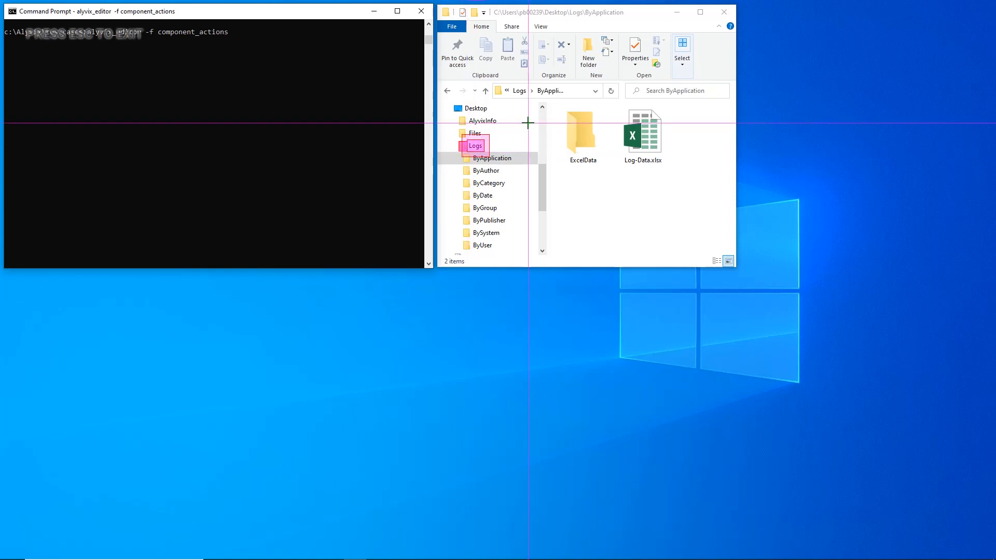
{"action": "key", "text": "Escape"}
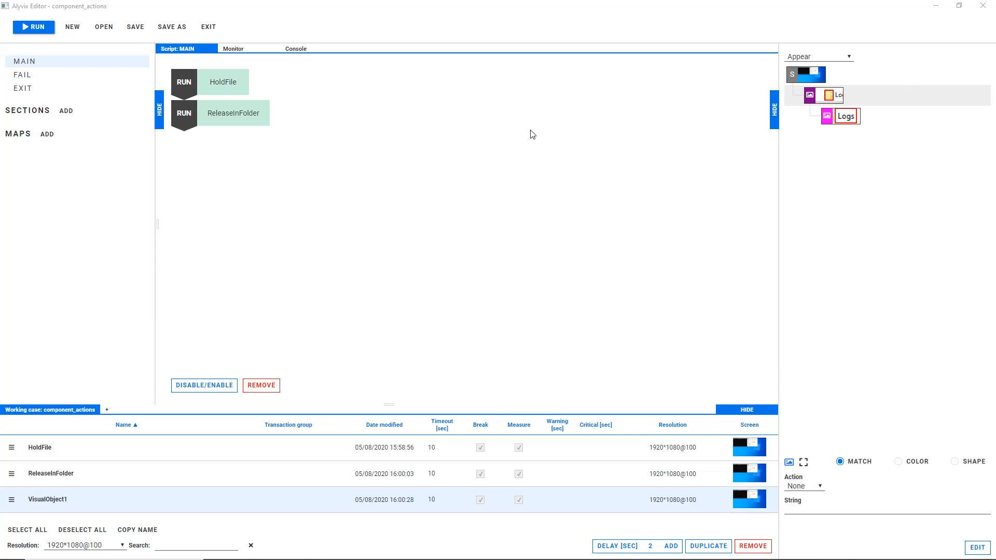
Give the Logs folder icon component a Scroll action with direction Down and 3 units
{"action": "left_click", "coordinate": [832, 99]}
{"action": "left_click", "coordinate": [820, 485]}
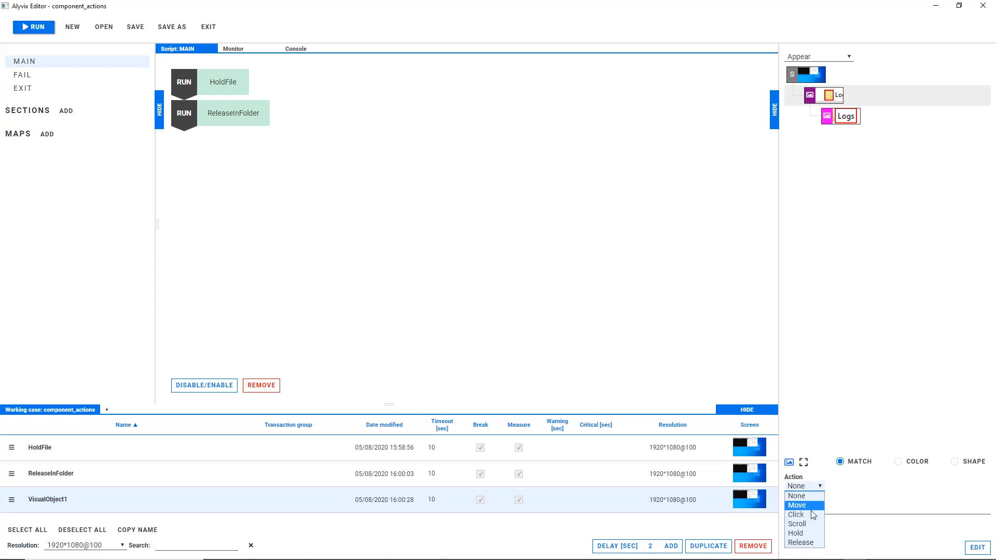
{"action": "left_click", "coordinate": [808, 524]}
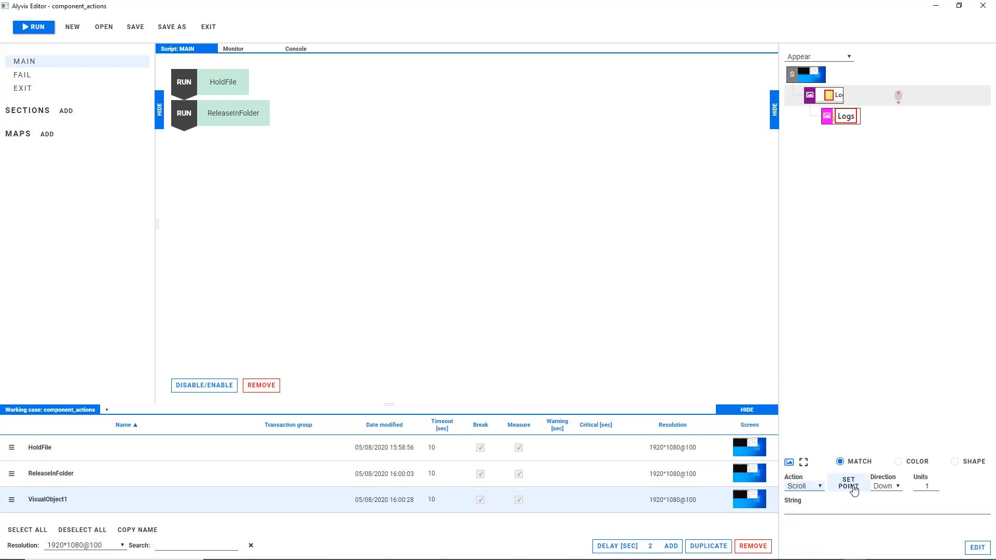
{"action": "left_click", "coordinate": [898, 488]}
{"action": "left_click", "coordinate": [884, 505]}
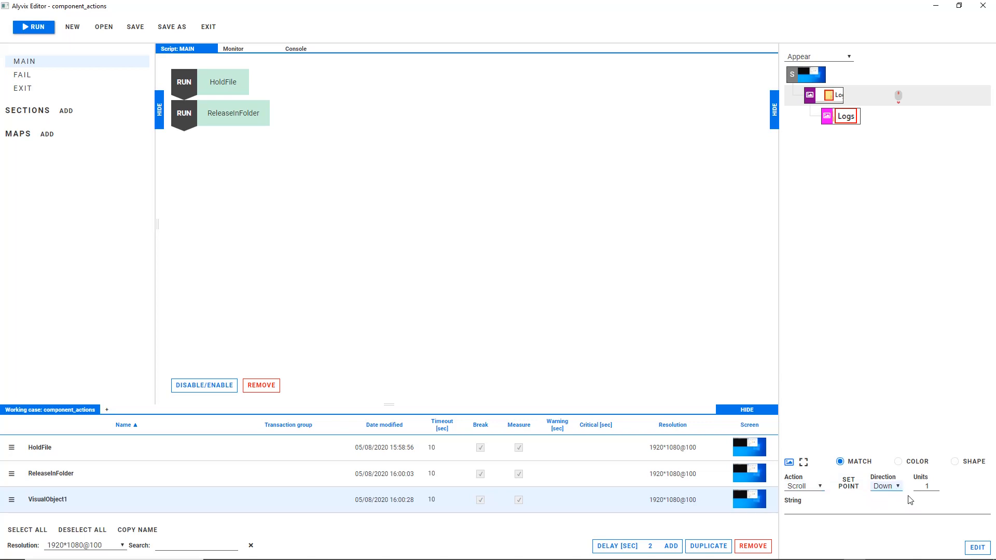
{"action": "left_click", "coordinate": [932, 487]}
{"action": "left_click", "coordinate": [932, 484]}
{"action": "left_click", "coordinate": [932, 484]}
Rename the Logs object as ScrollDirectories and add it to the MAIN script below ReleaseInFolder
{"action": "double_click", "coordinate": [52, 499]}
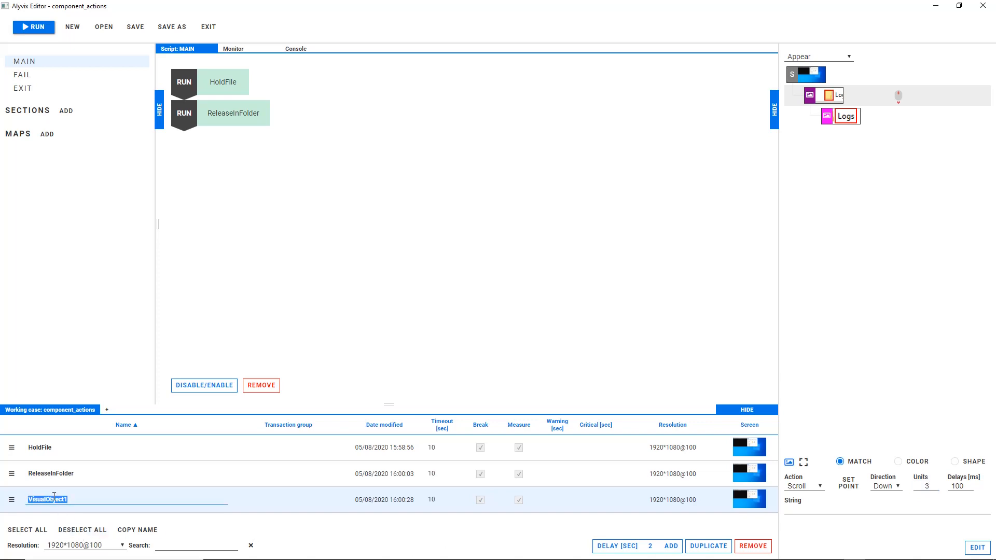
{"action": "type", "text": "ScrollDirectories"}
{"action": "left_click_drag", "start_coordinate": [13, 500], "coordinate": [205, 150]}
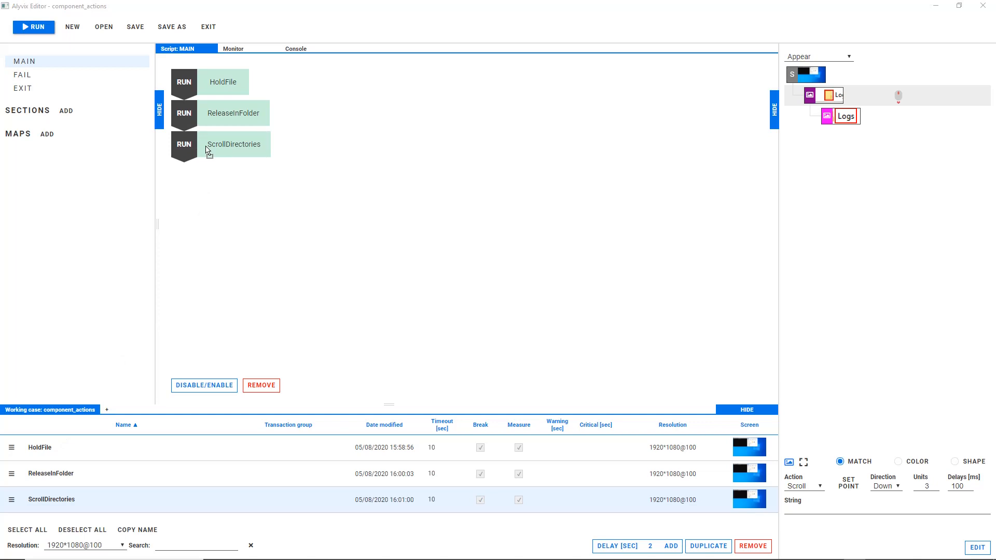
Run the complete test case to move Log-Data.xlsx into the ExcelData folder and scroll the directory tree down 3 units
{"action": "left_click", "coordinate": [38, 28]}
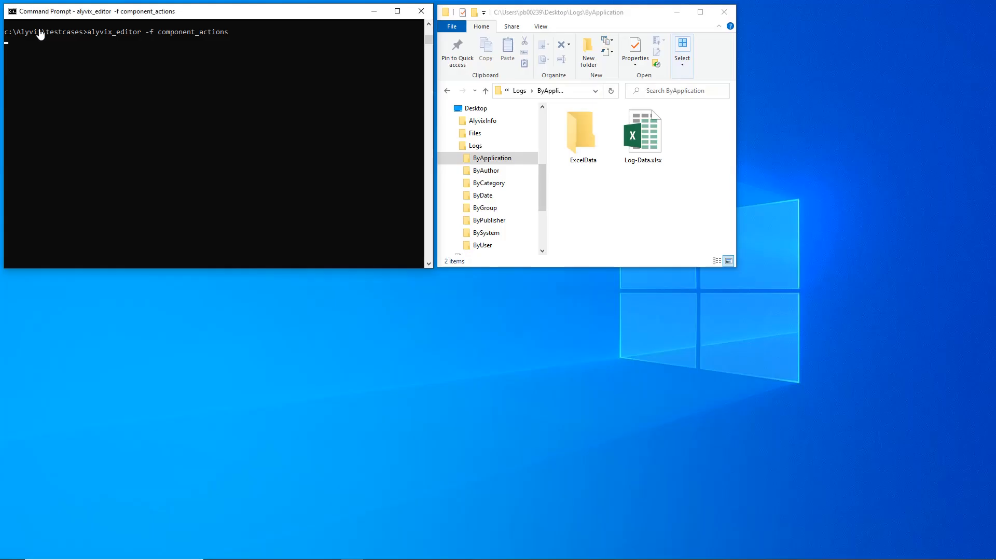
{"action": "left_click_drag", "start_coordinate": [643, 132], "coordinate": [581, 133]}
{"action": "key", "text": "Delete"}
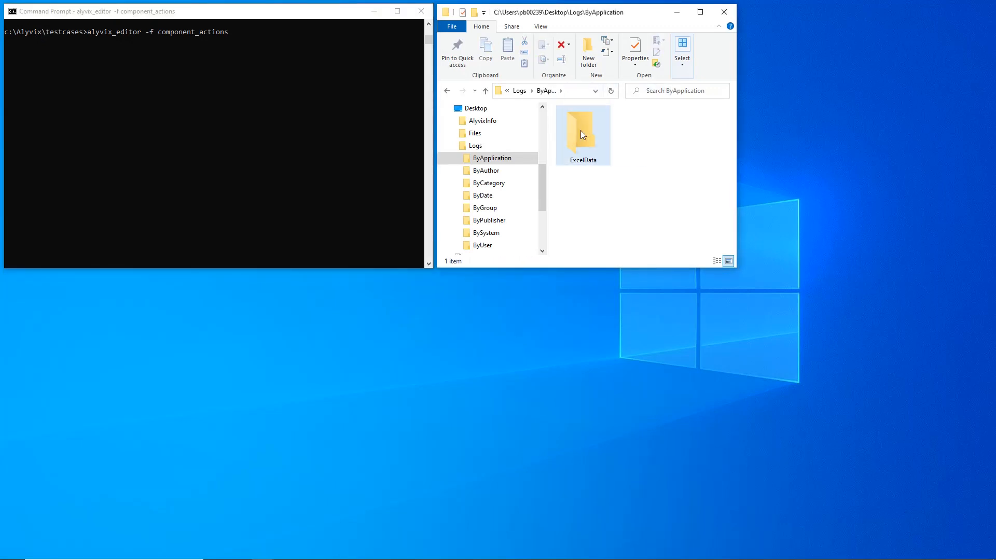
{"action": "scroll", "coordinate": [464, 150], "scroll_direction": "down", "scroll_amount": 1}
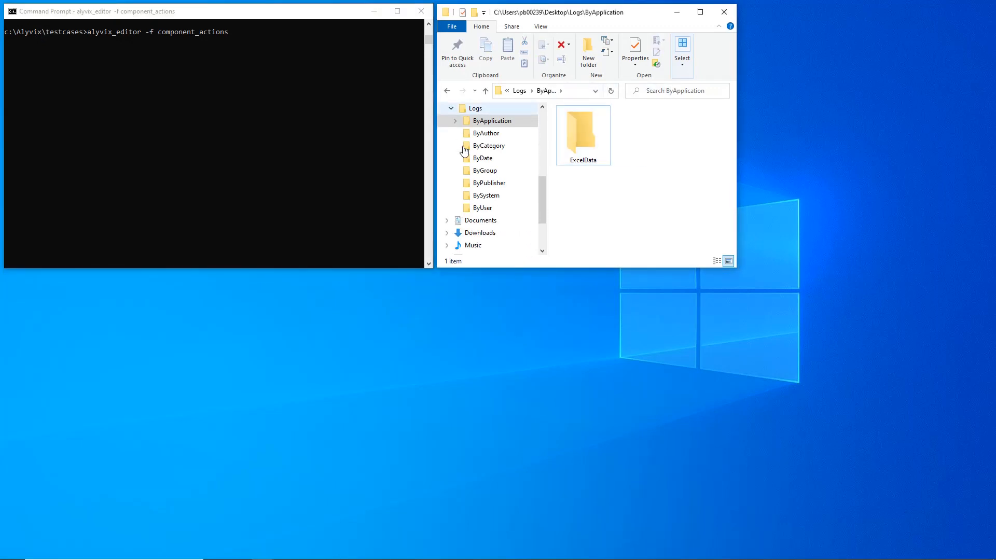